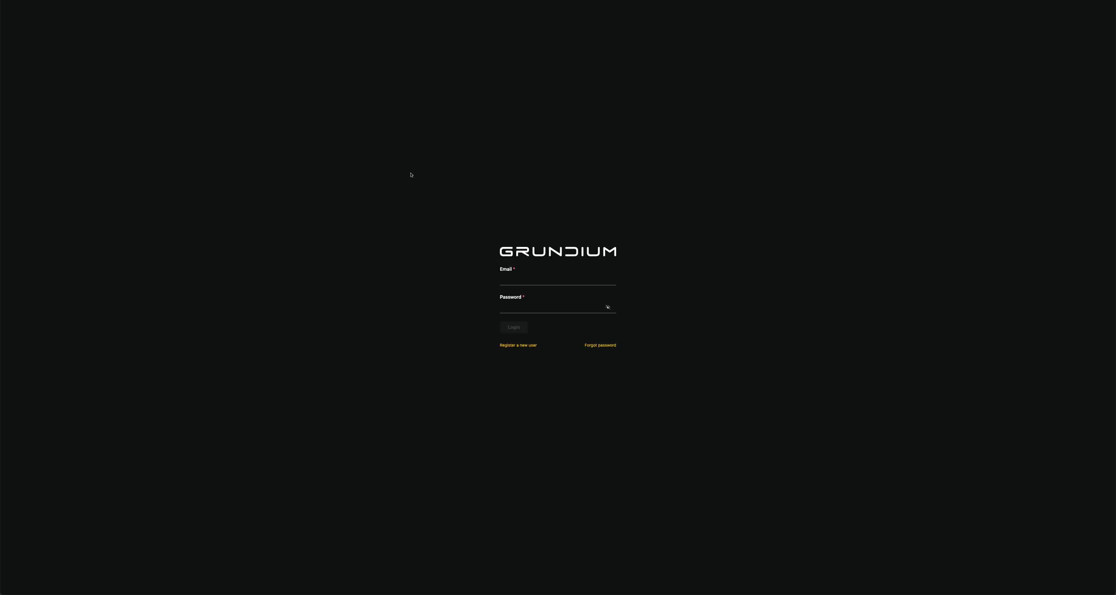
# Sign in to the scanner using the saved account from the browser's autofill list
pyautogui.click(609, 279)
pyautogui.press('Down')
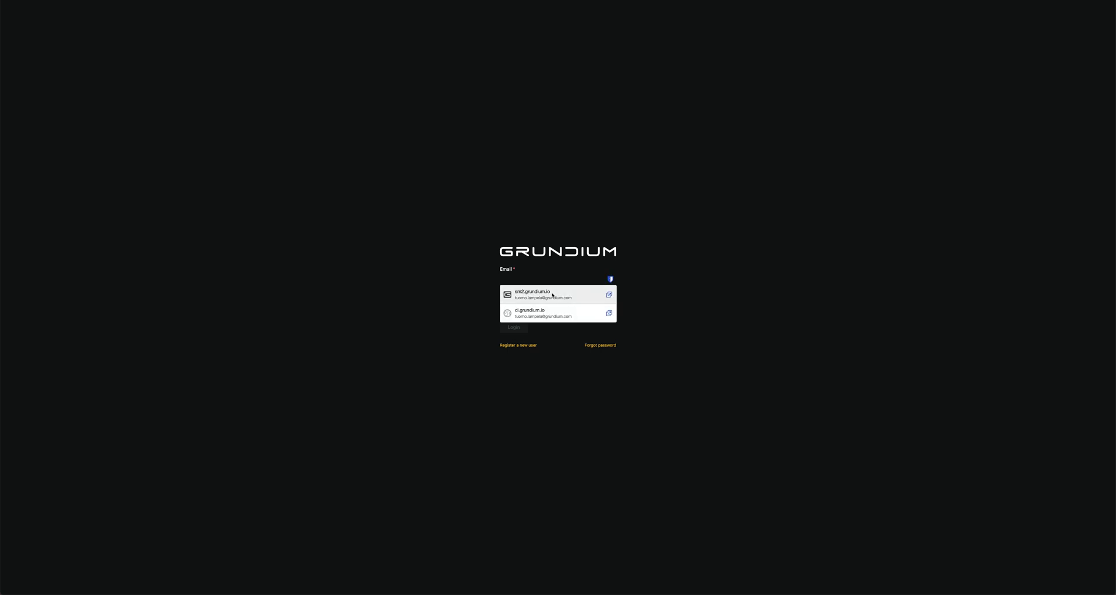
pyautogui.press('Return')
pyautogui.click(523, 330)
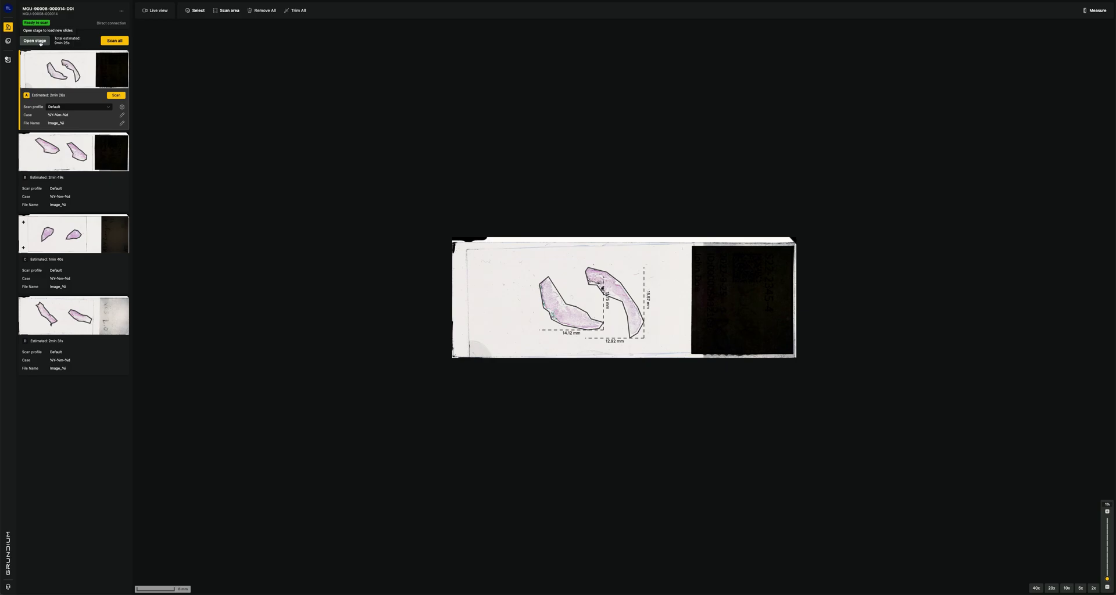
pyautogui.click(65, 265)
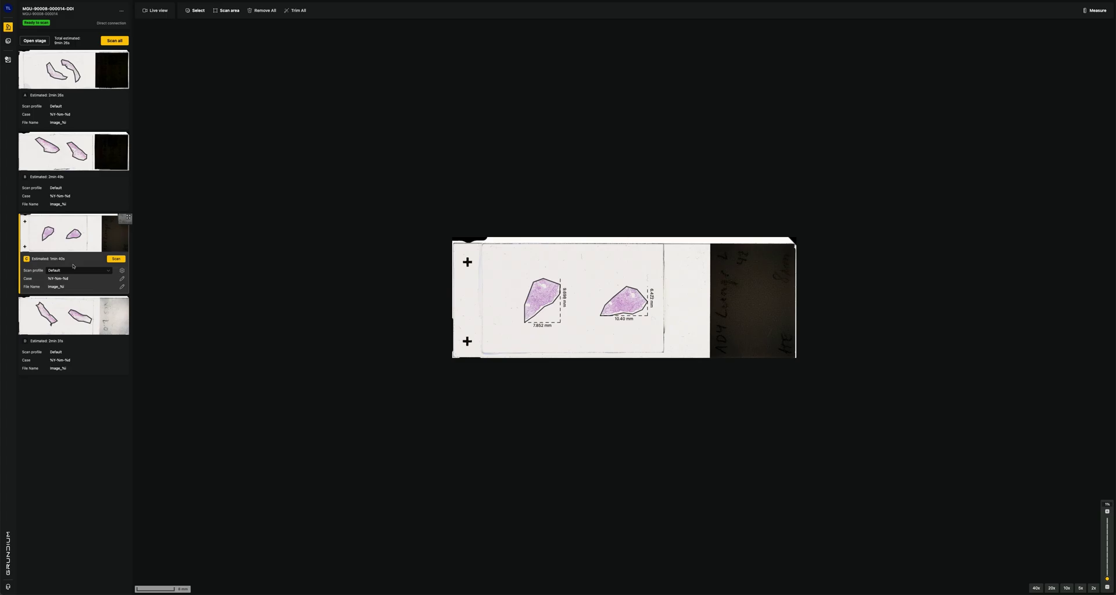
pyautogui.click(68, 305)
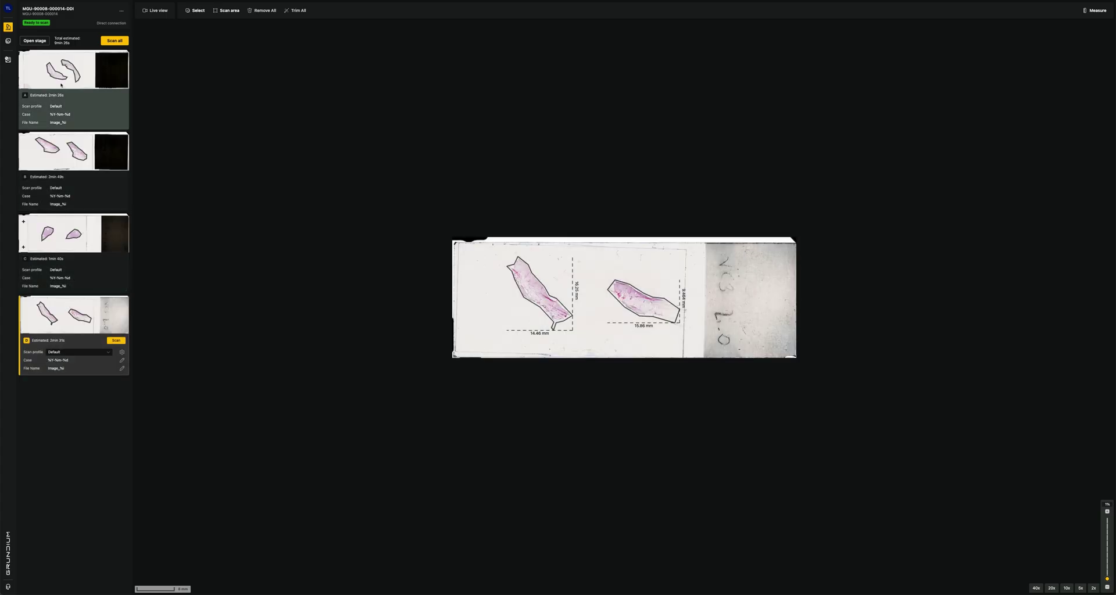
pyautogui.click(65, 79)
pyautogui.scroll(5, 562, 290)
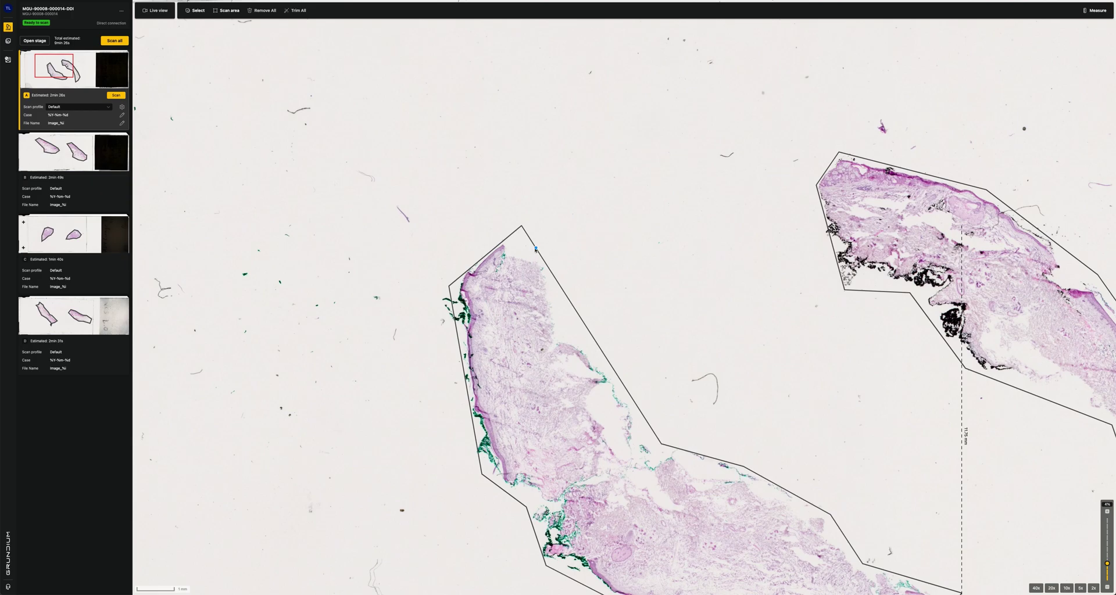
# Add and adjust corners on slide A's scan outline to follow the tissue's right edge
pyautogui.moveTo(536, 249); pyautogui.dragTo(556, 232)
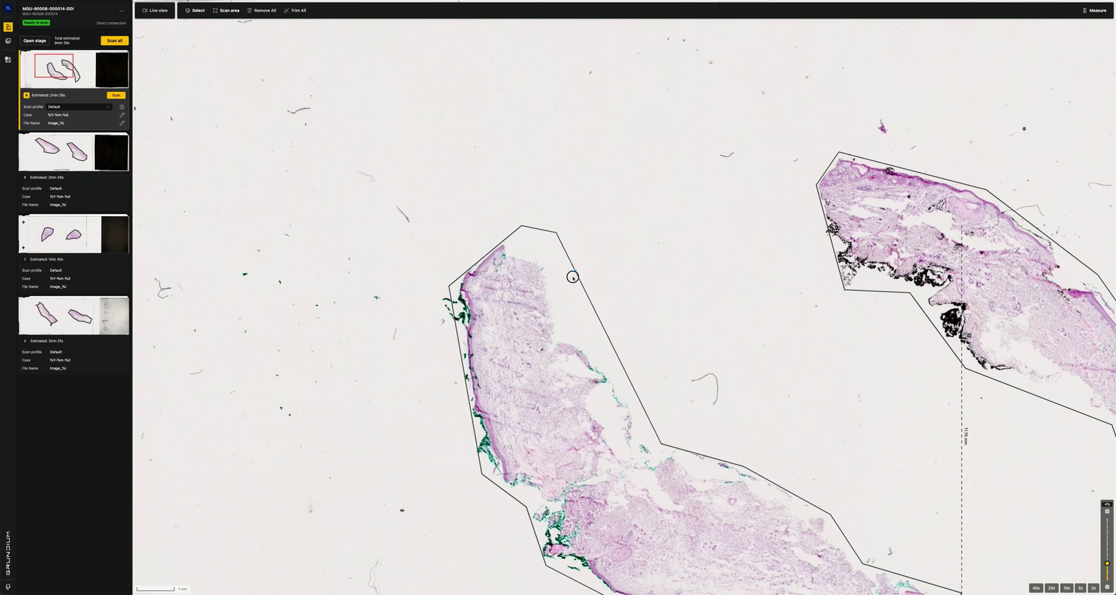
pyautogui.moveTo(573, 276); pyautogui.dragTo(559, 330)
pyautogui.moveTo(598, 372); pyautogui.dragTo(613, 366)
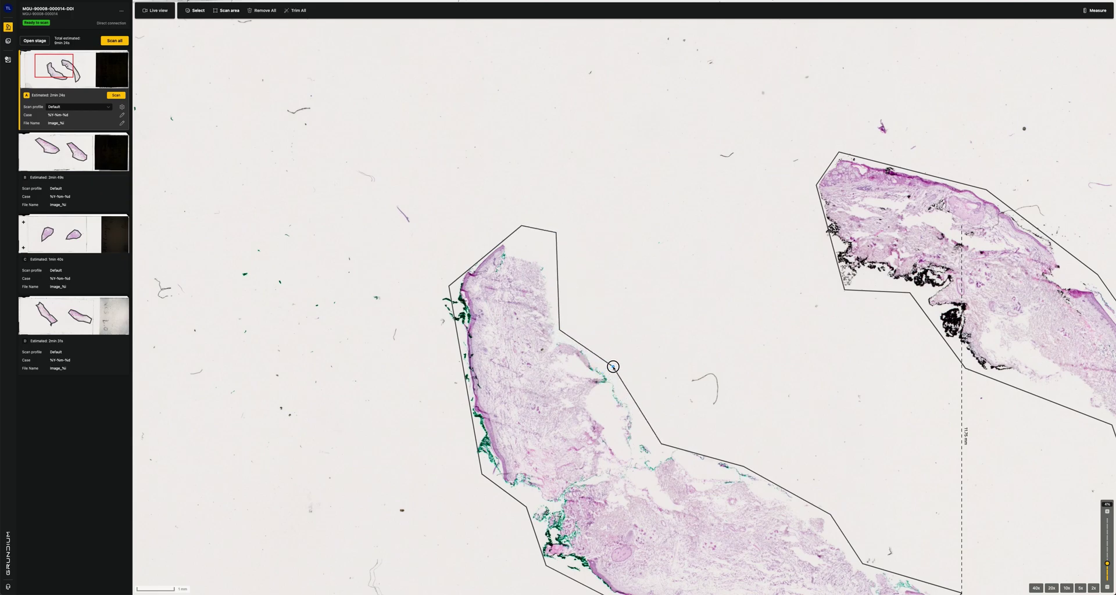
pyautogui.moveTo(556, 233); pyautogui.dragTo(529, 258)
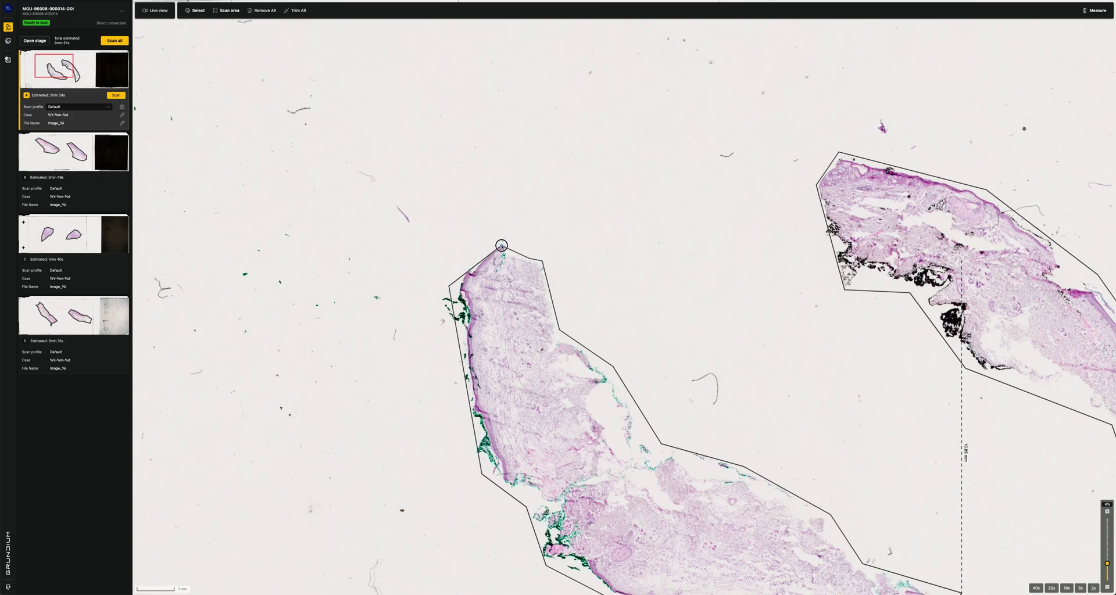
pyautogui.scroll(-3, 383, 206)
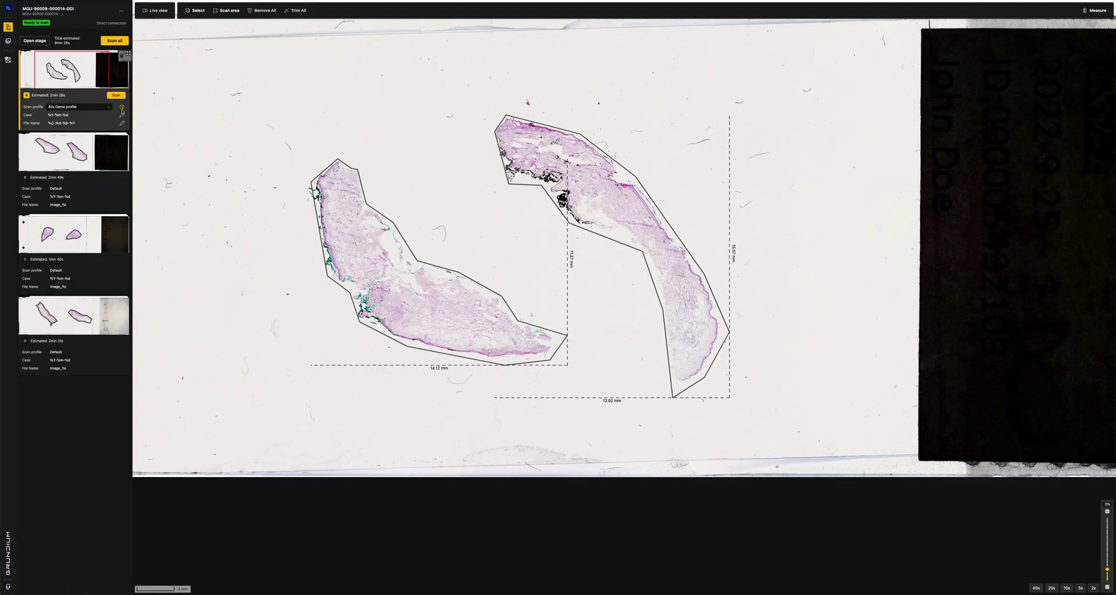
# Open the scan profile gear menu for creating or editing profiles
pyautogui.click(122, 108)
# Start a new 'Demo profile' scan profile and toggle its Z-stacking and Image Enhancements sections
pyautogui.click(132, 119)
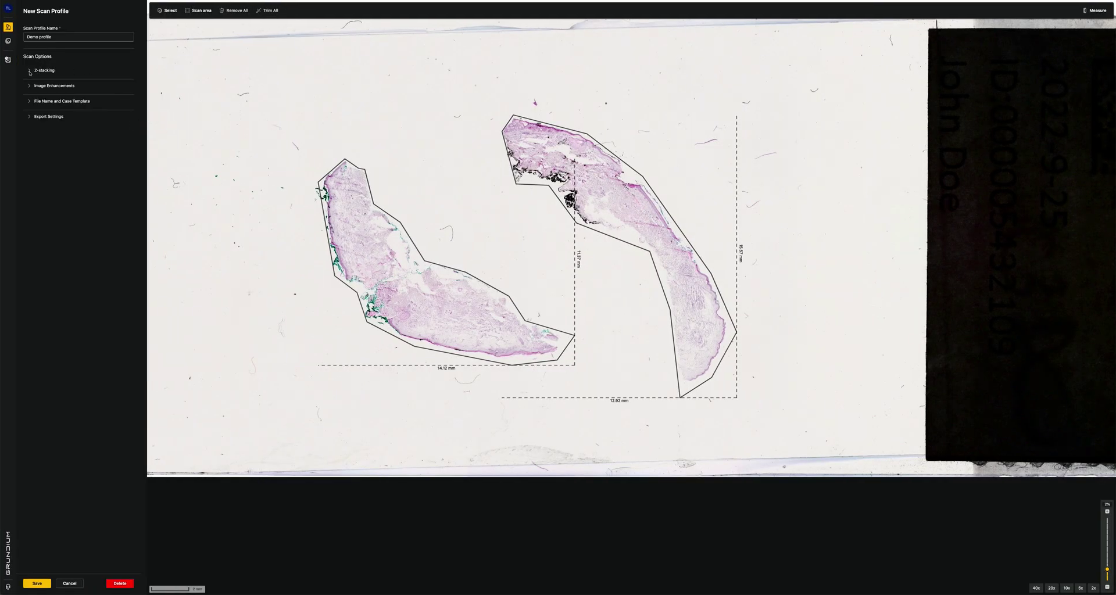
pyautogui.click(30, 71)
pyautogui.click(29, 72)
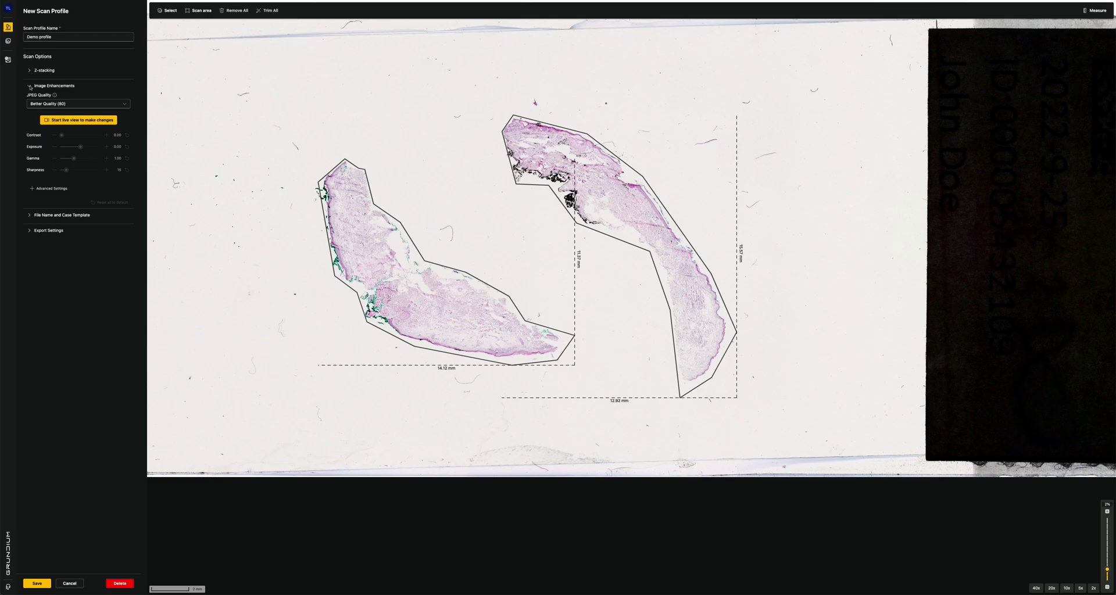
pyautogui.click(31, 86)
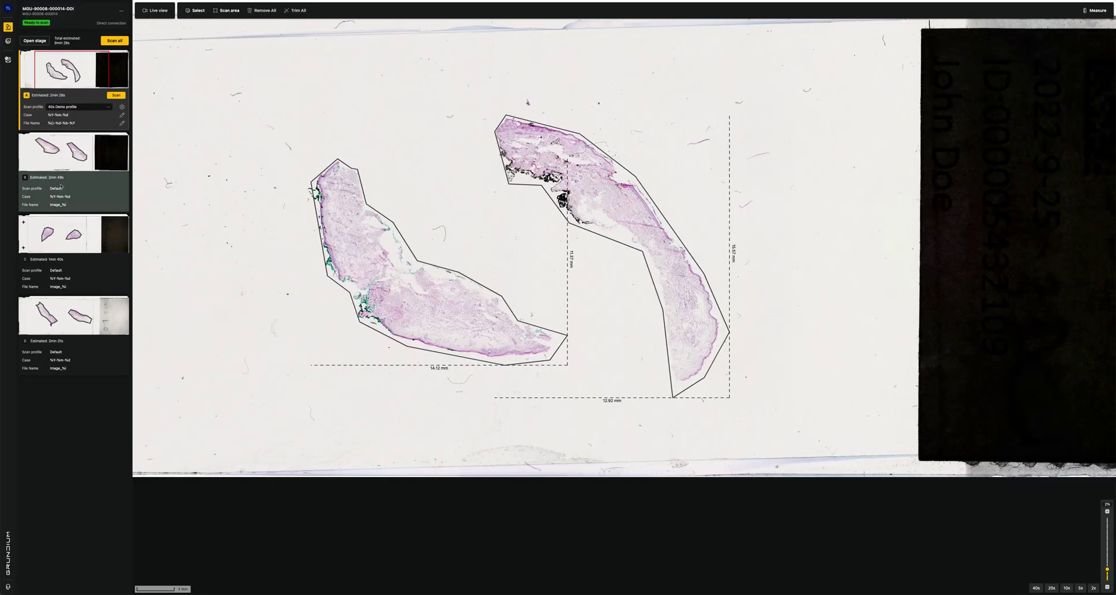
# Close the profile editor, set slide B to the 40x MSK profile, and start scanning slide C
pyautogui.click(58, 151)
pyautogui.click(62, 188)
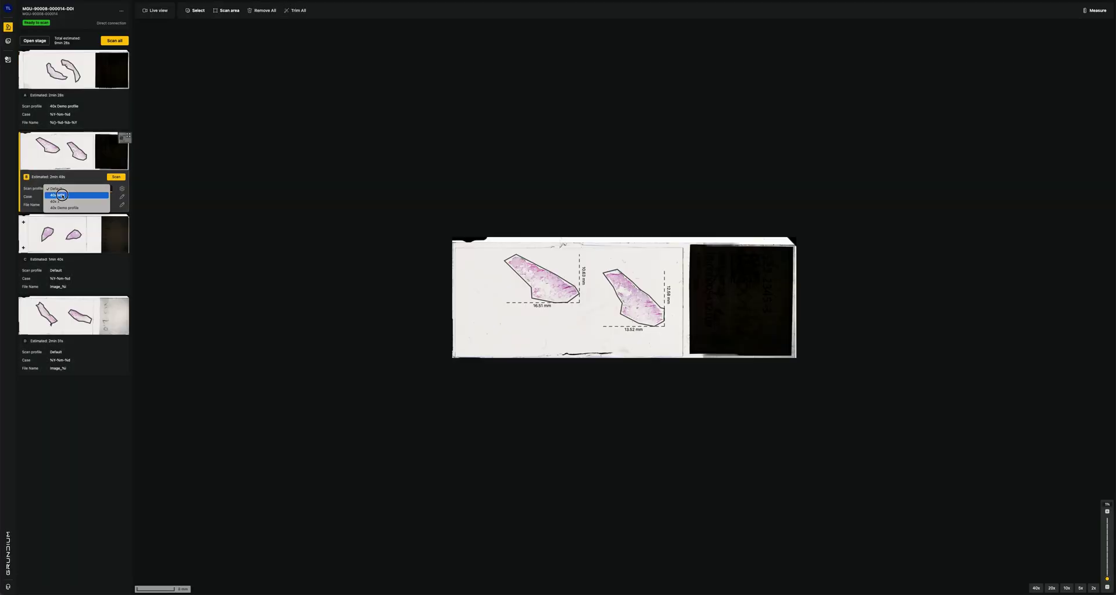
pyautogui.click(61, 196)
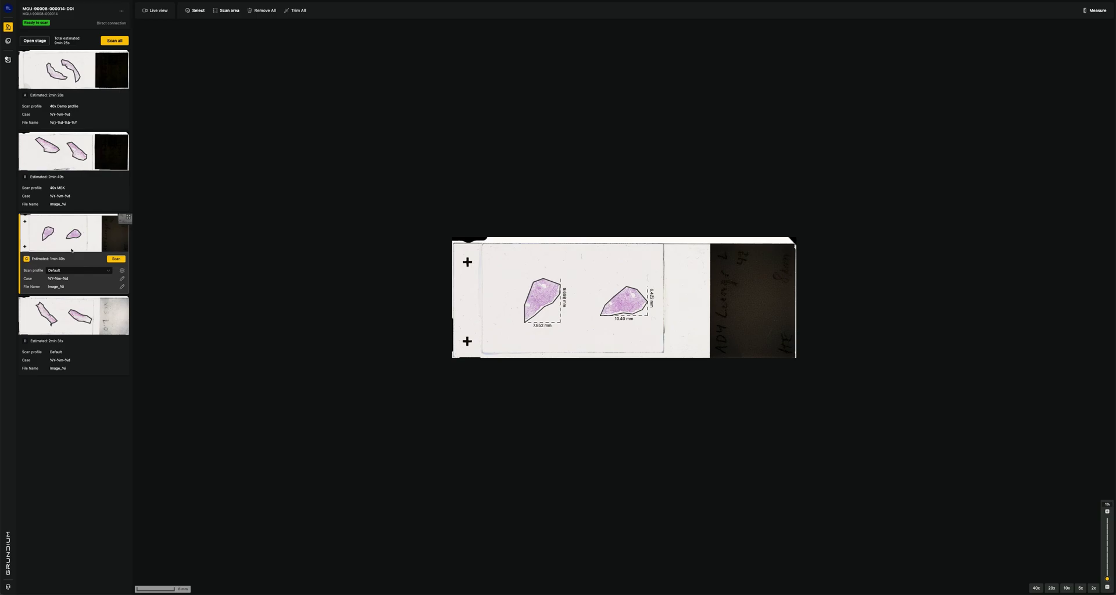
pyautogui.click(116, 259)
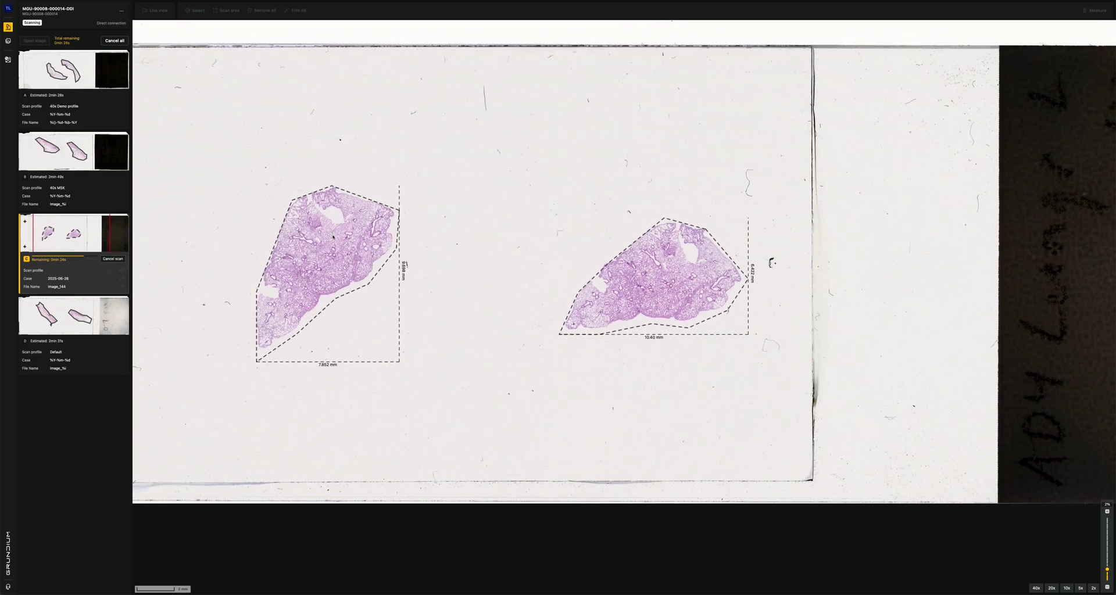
# Zoom into slide C's lung tissue at 40x and pan around the cellular detail
pyautogui.scroll(10, 308, 256)
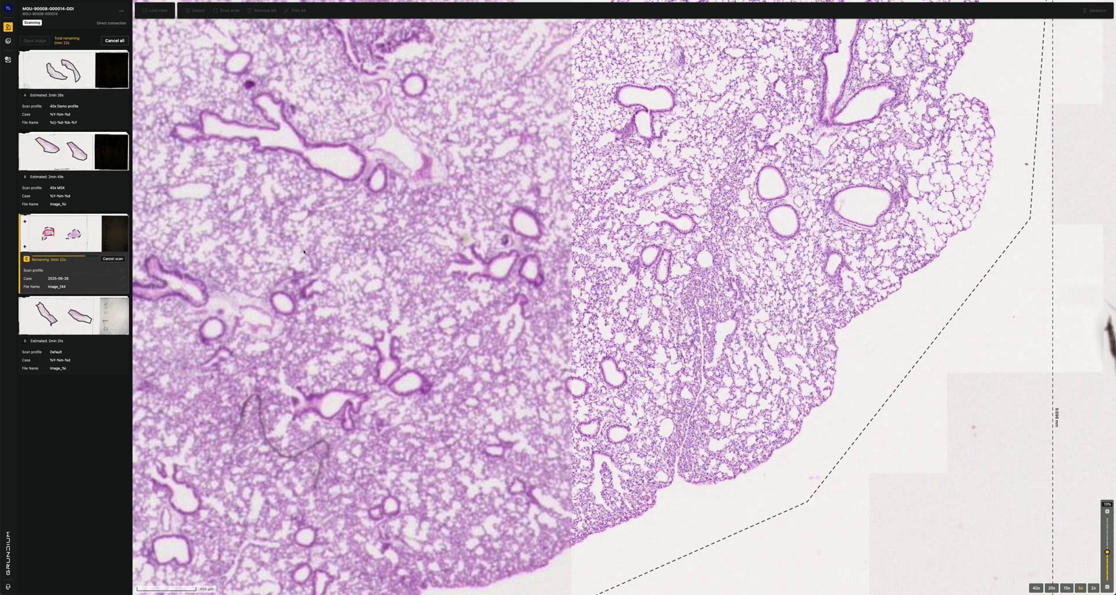
pyautogui.scroll(3, 351, 269)
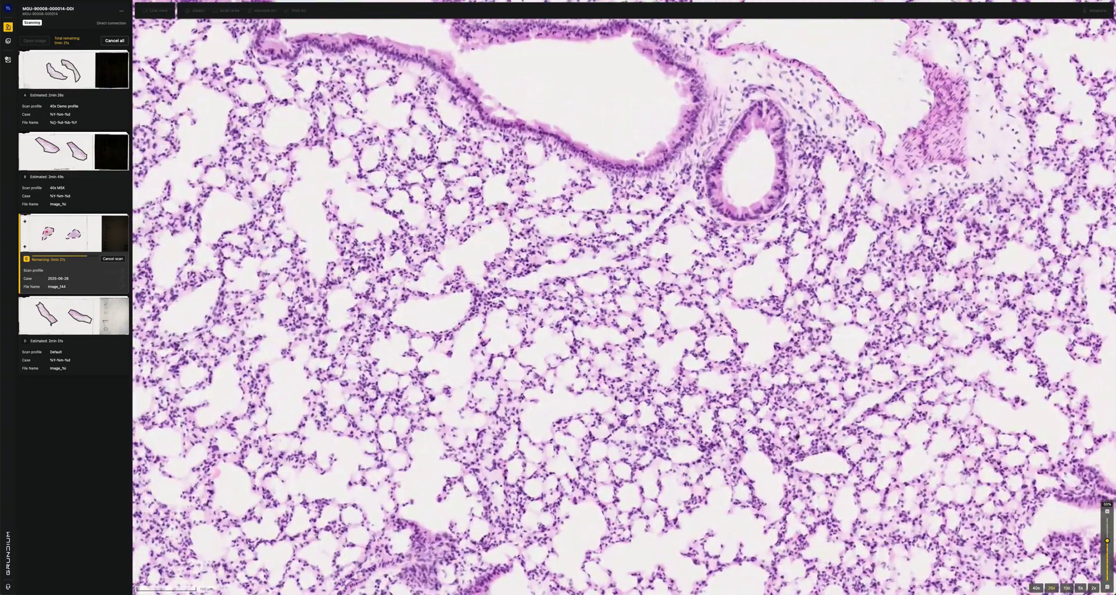
pyautogui.scroll(-8, 351, 269)
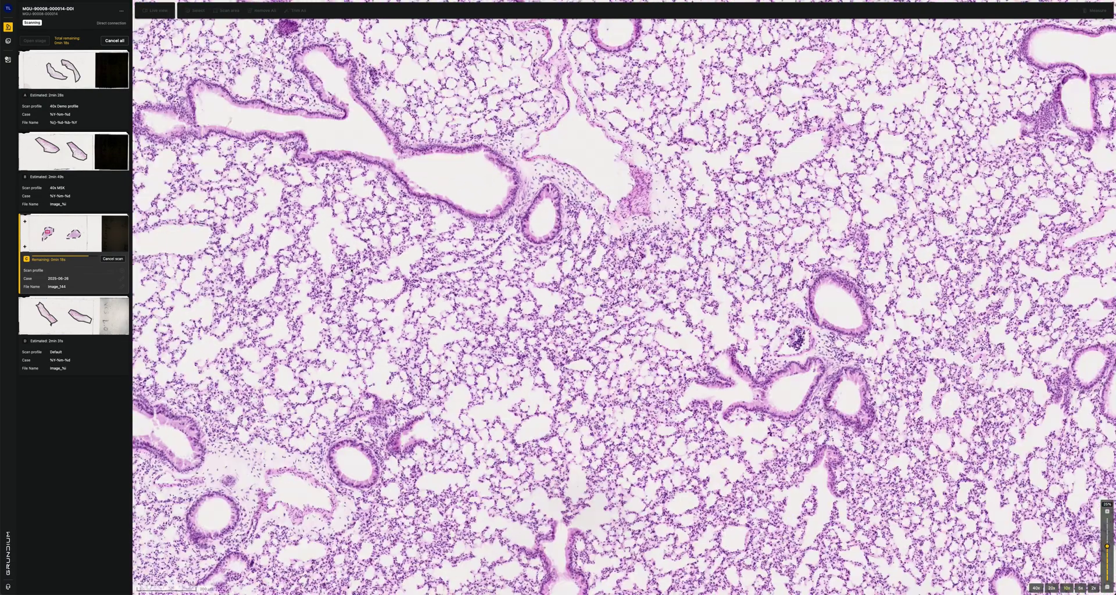
pyautogui.hscroll(5, 326, 257)
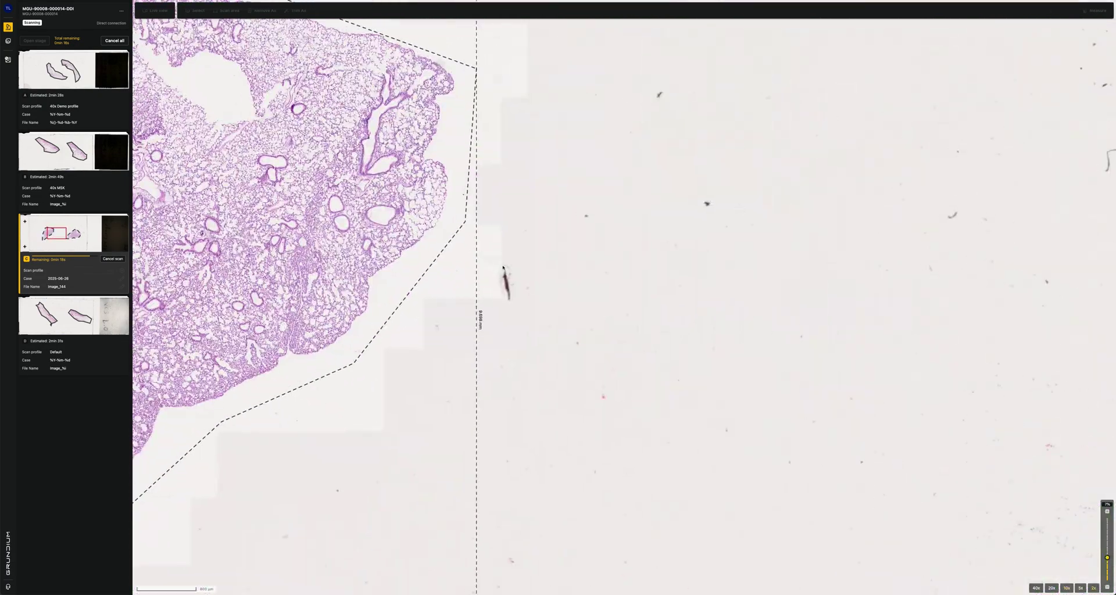
pyautogui.scroll(-3, 326, 256)
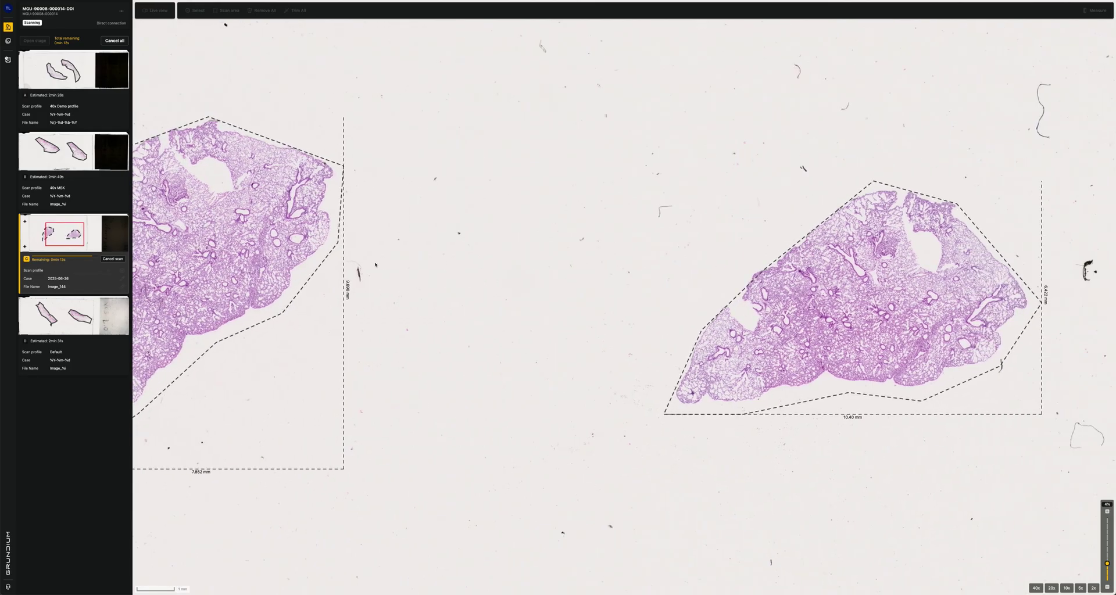
pyautogui.hscroll(-3, 376, 265)
pyautogui.scroll(5, 349, 245)
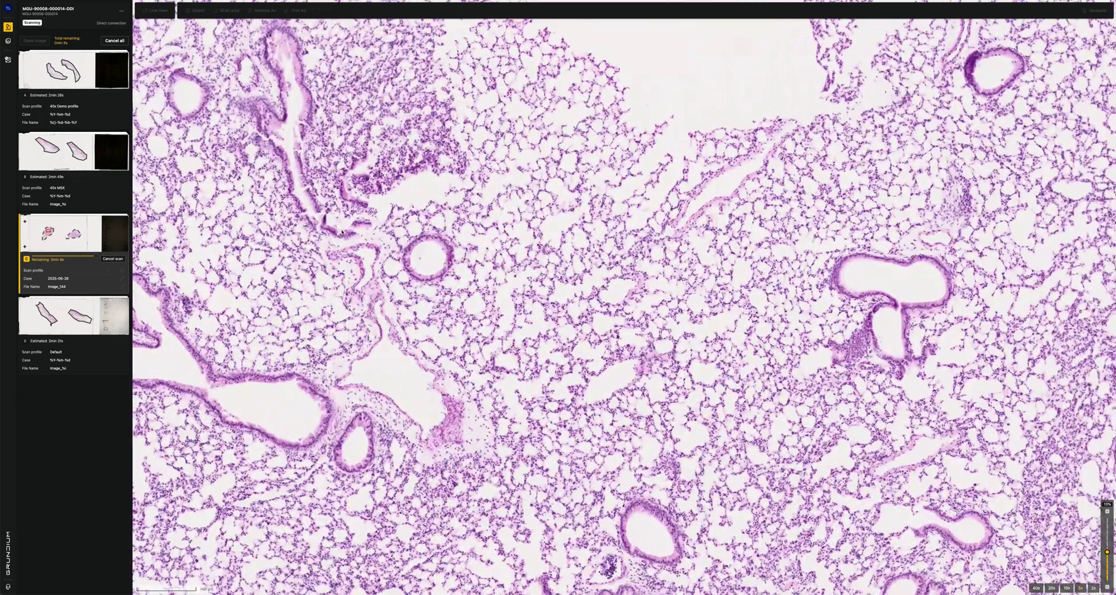
pyautogui.scroll(8, 342, 231)
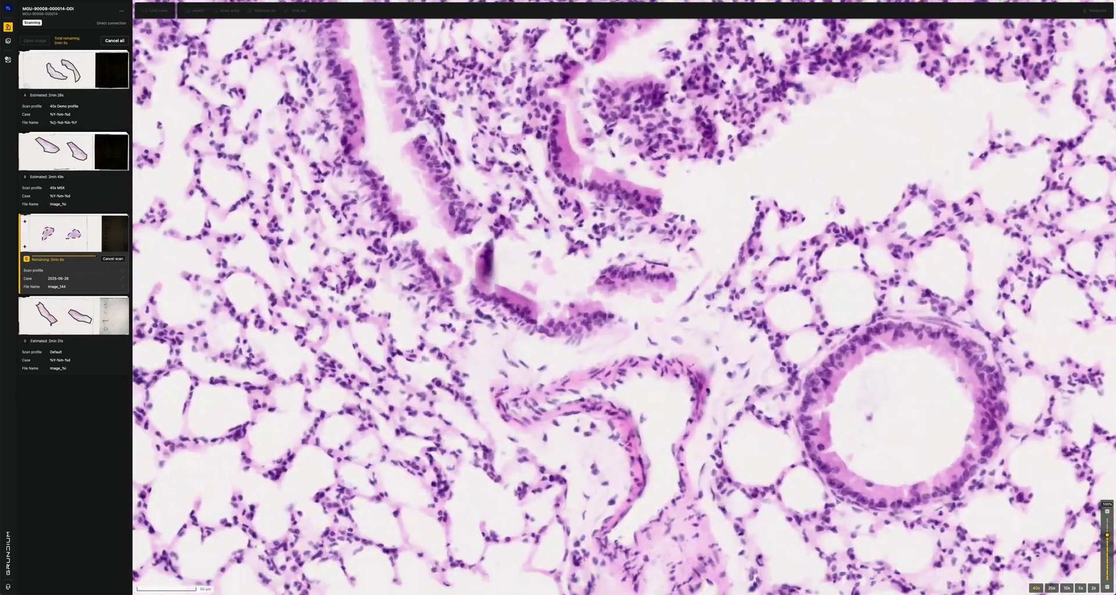
pyautogui.hscroll(-5, 516, 149)
pyautogui.scroll(-4, 517, 149)
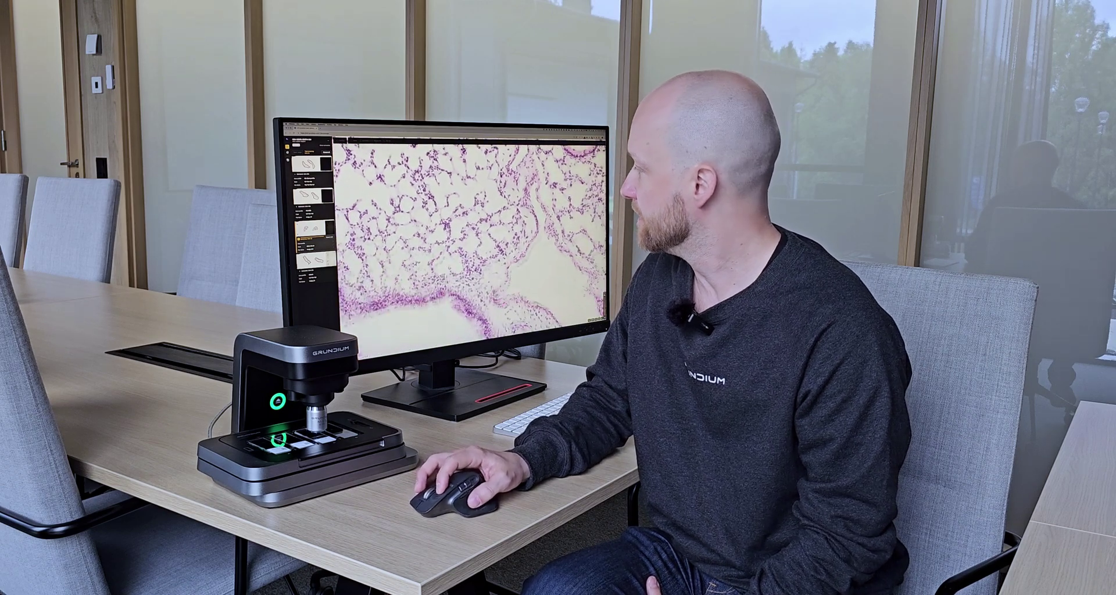
# Zoom out until both outlined lung sections of the finished slide C are visible
pyautogui.scroll(-2, 471, 232)
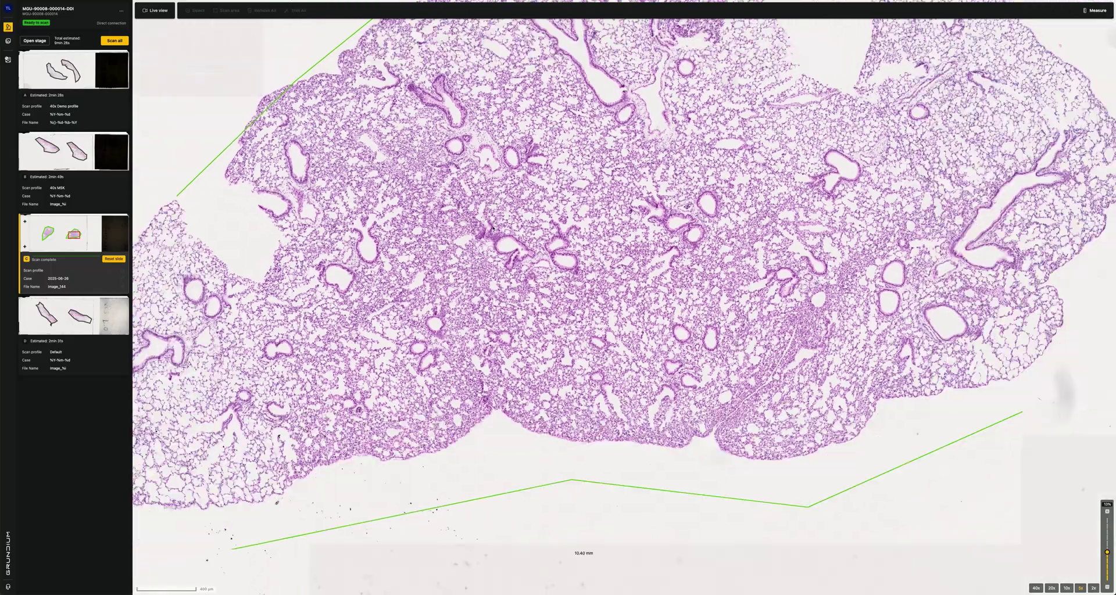
pyautogui.scroll(-5, 499, 254)
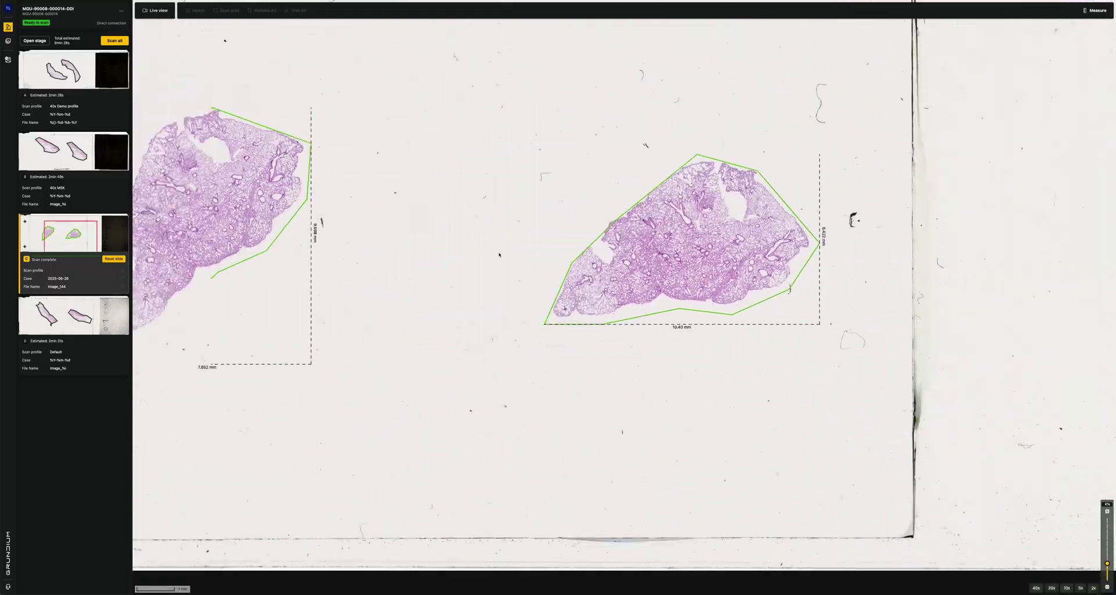
pyautogui.scroll(-3, 499, 255)
# Zoom to 40x on the finished lung scan and pan to another patch of tissue
pyautogui.scroll(10, 480, 228)
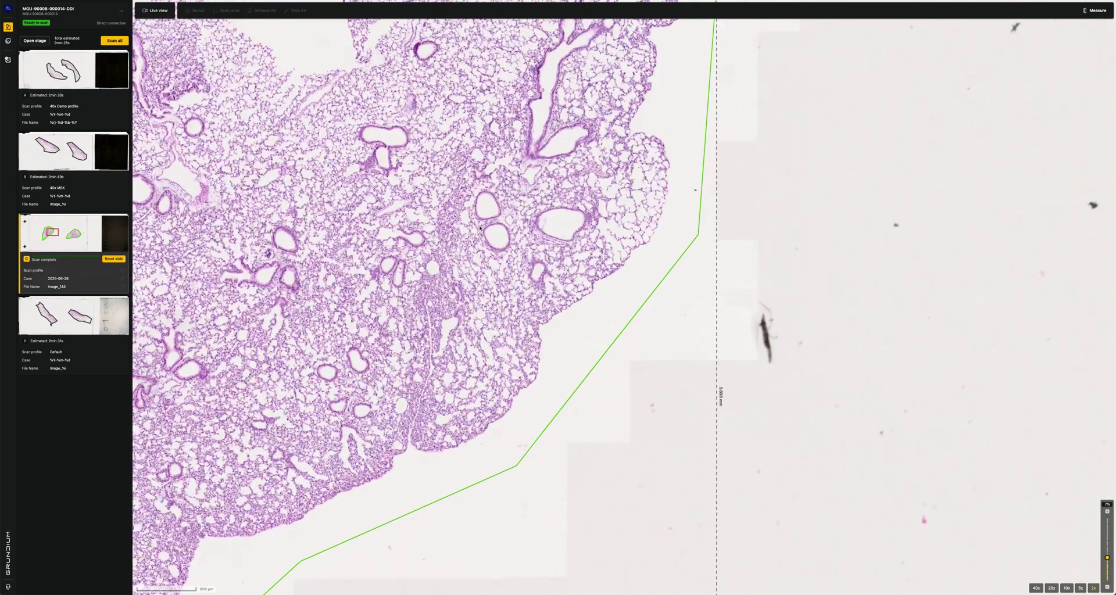
pyautogui.scroll(10, 480, 228)
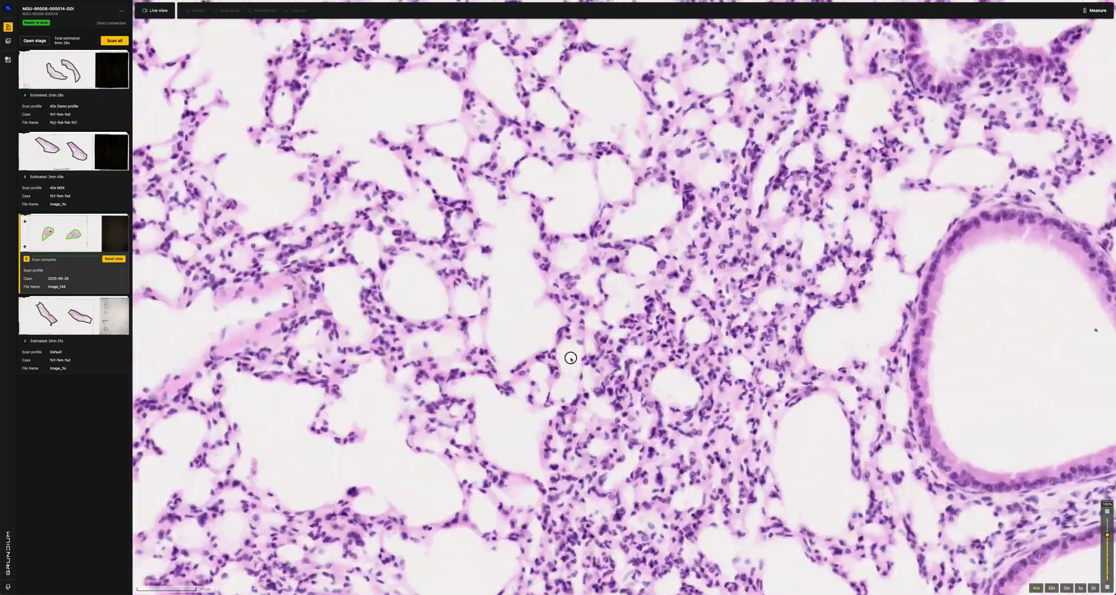
pyautogui.moveTo(570, 358); pyautogui.dragTo(406, 258)
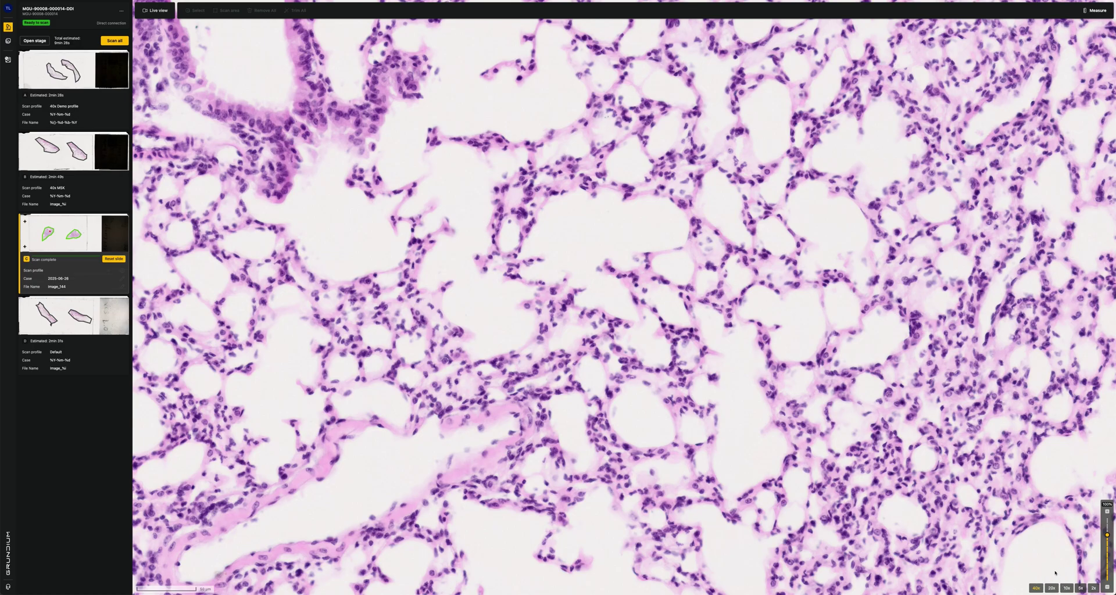
# Zoom back out and recenter the outlined tissue section in view
pyautogui.scroll(-6, 524, 352)
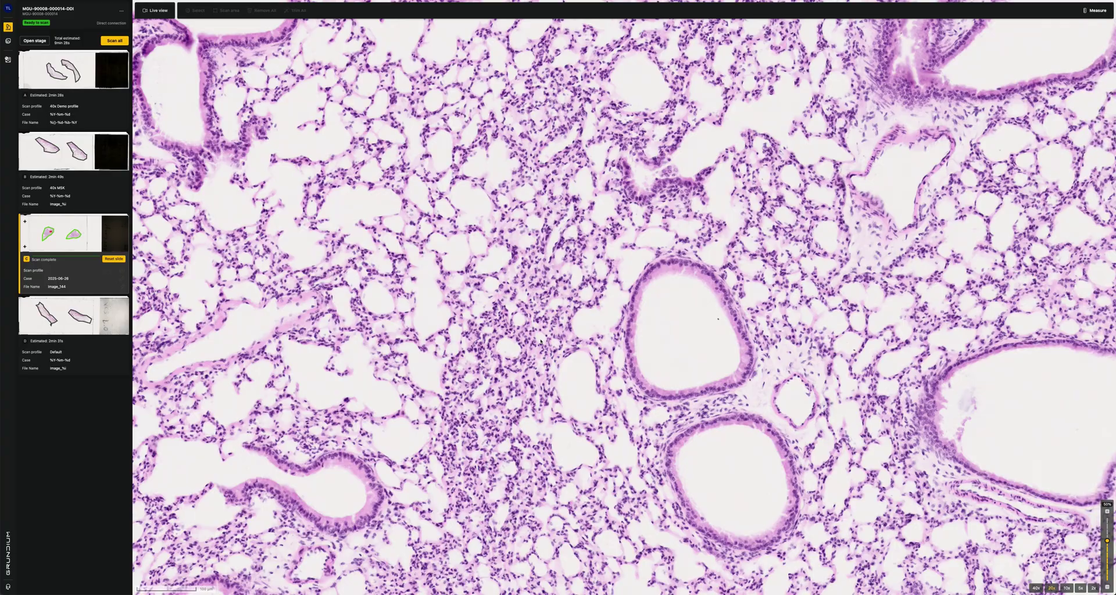
pyautogui.scroll(-5, 645, 346)
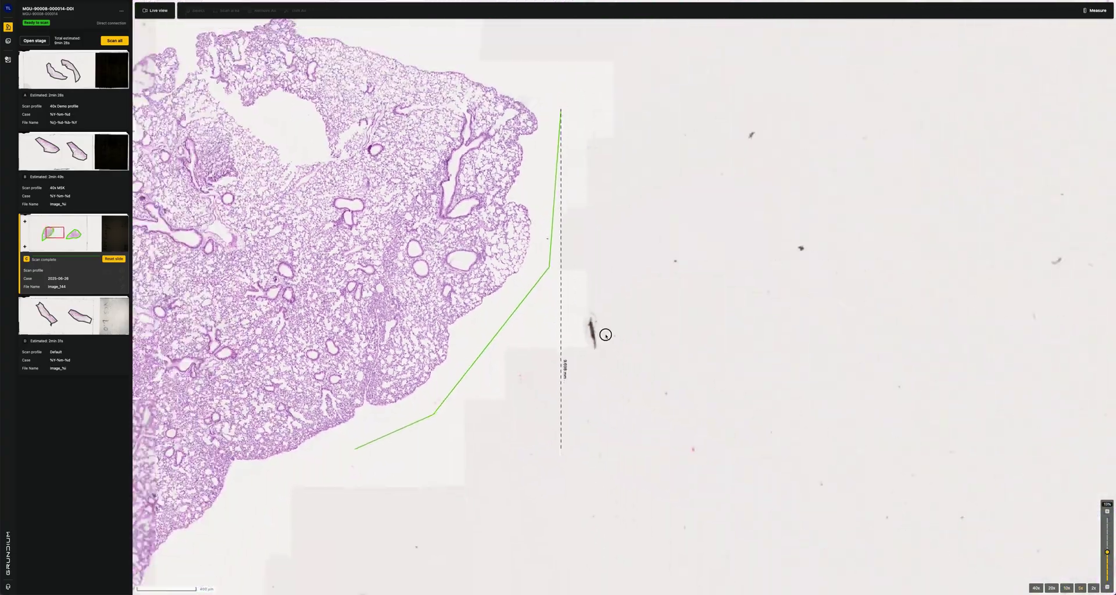
pyautogui.moveTo(616, 278); pyautogui.dragTo(36, 216)
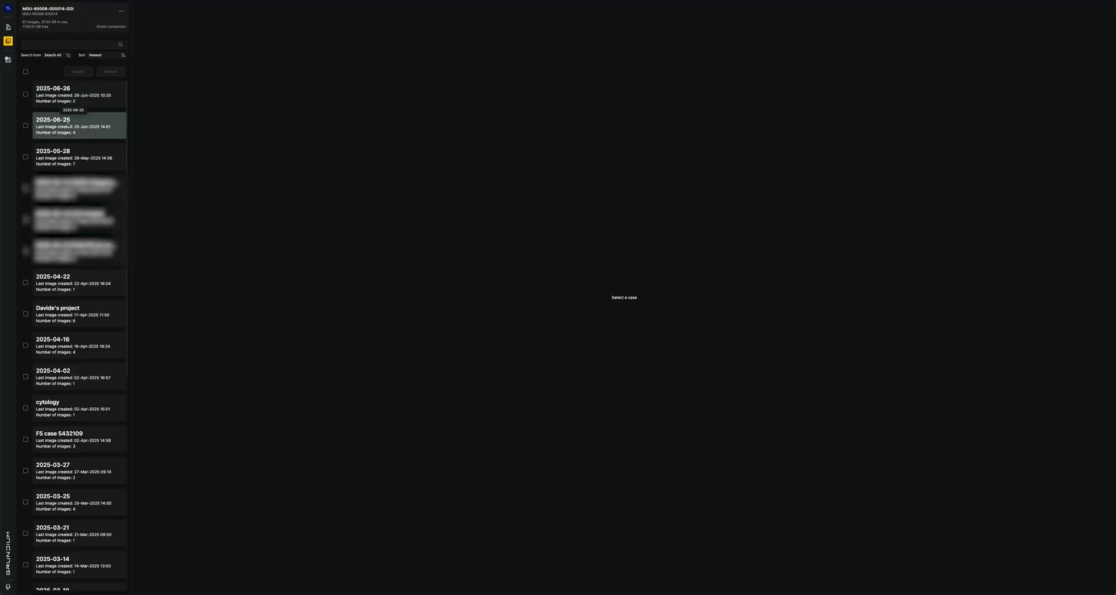
# Open case 2025-06-25 in the image browser to list its four scans
pyautogui.click(68, 125)
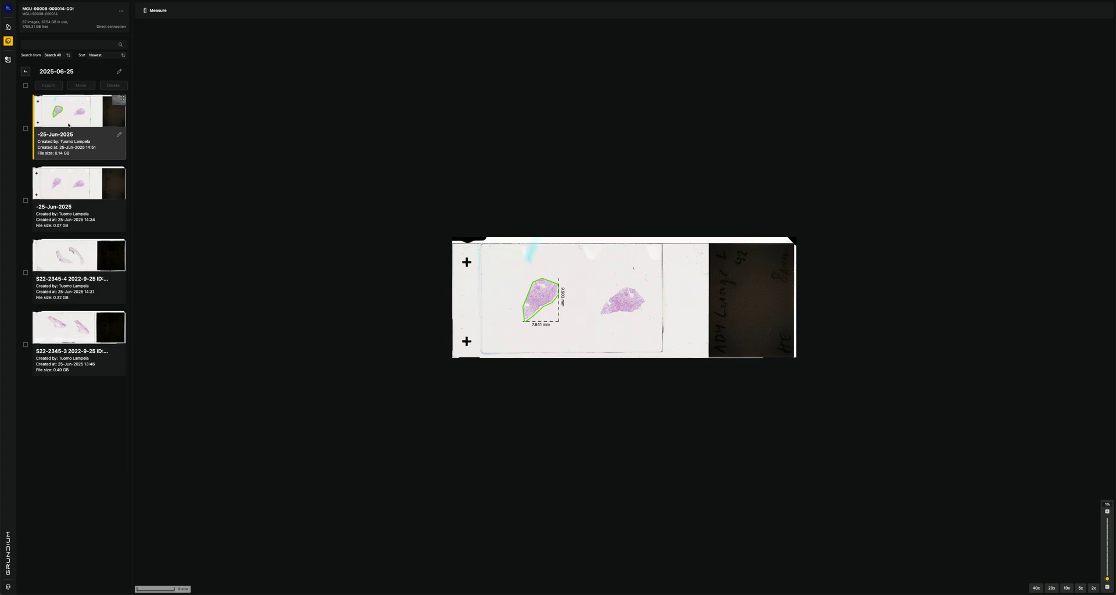
# Step through the case's second, third and fourth images
pyautogui.click(71, 230)
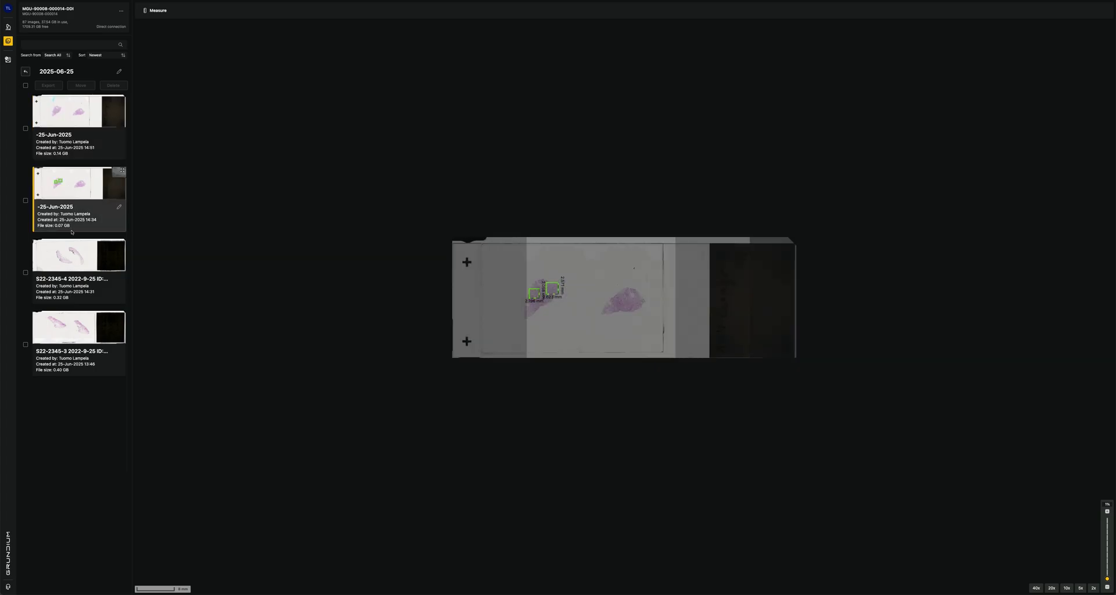
pyautogui.click(78, 268)
pyautogui.click(83, 334)
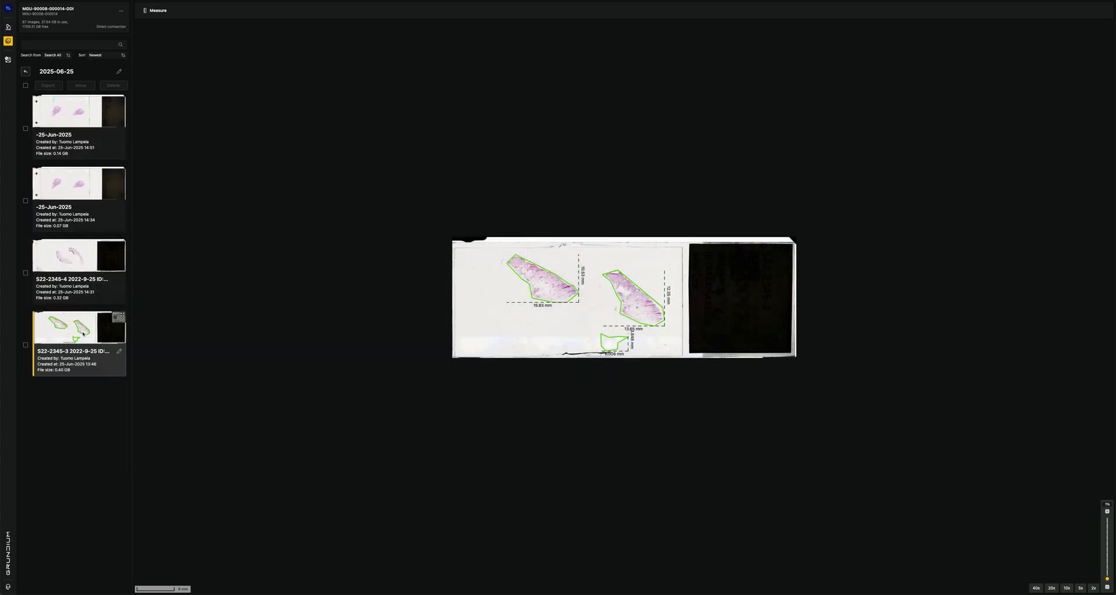
# Zoom into the fourth slide's tissue, then open slide S22-2345-4 to preview its label
pyautogui.scroll(6, 558, 281)
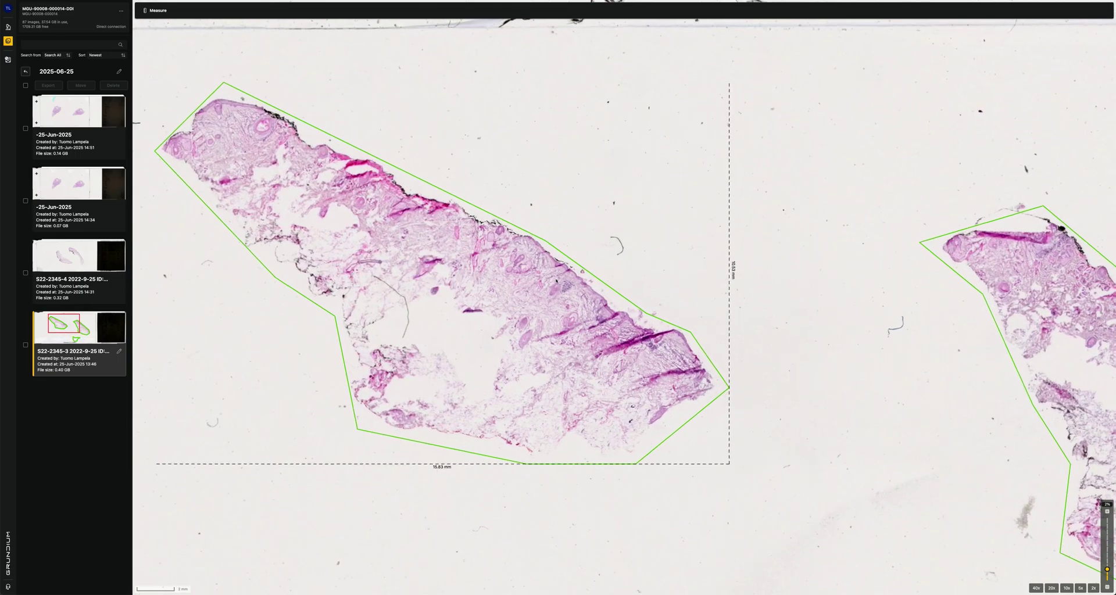
pyautogui.scroll(8, 496, 253)
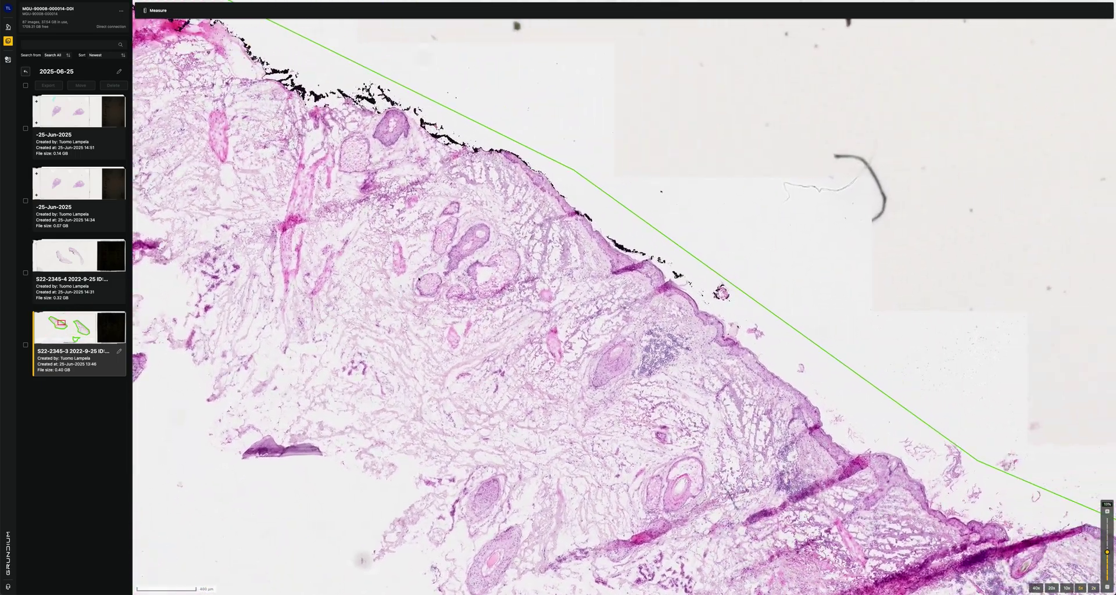
pyautogui.scroll(3, 426, 274)
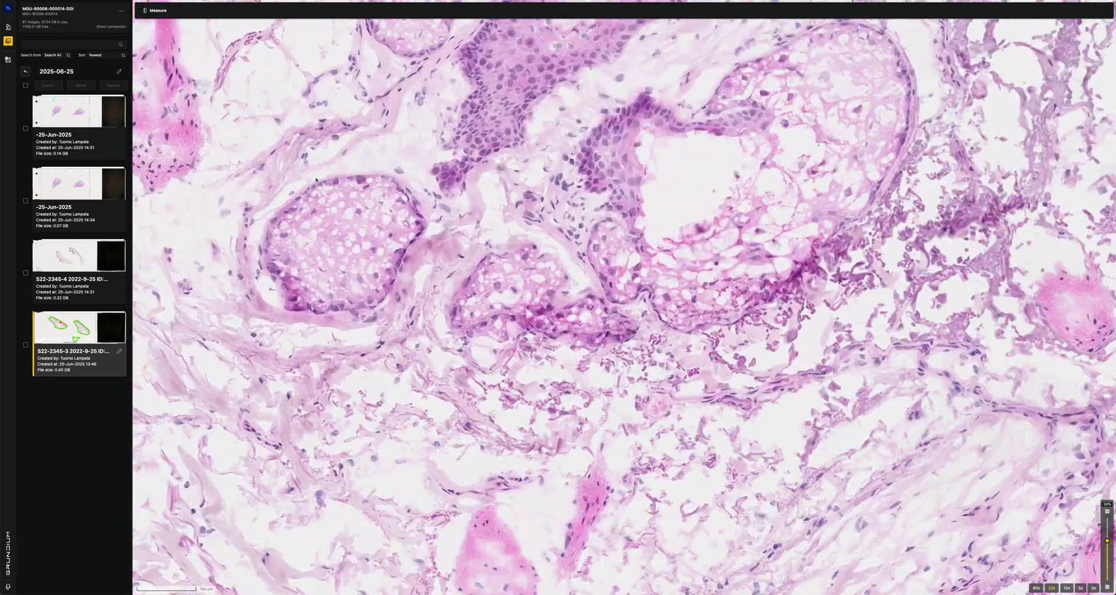
pyautogui.scroll(10, 316, 180)
pyautogui.hscroll(-8, 316, 179)
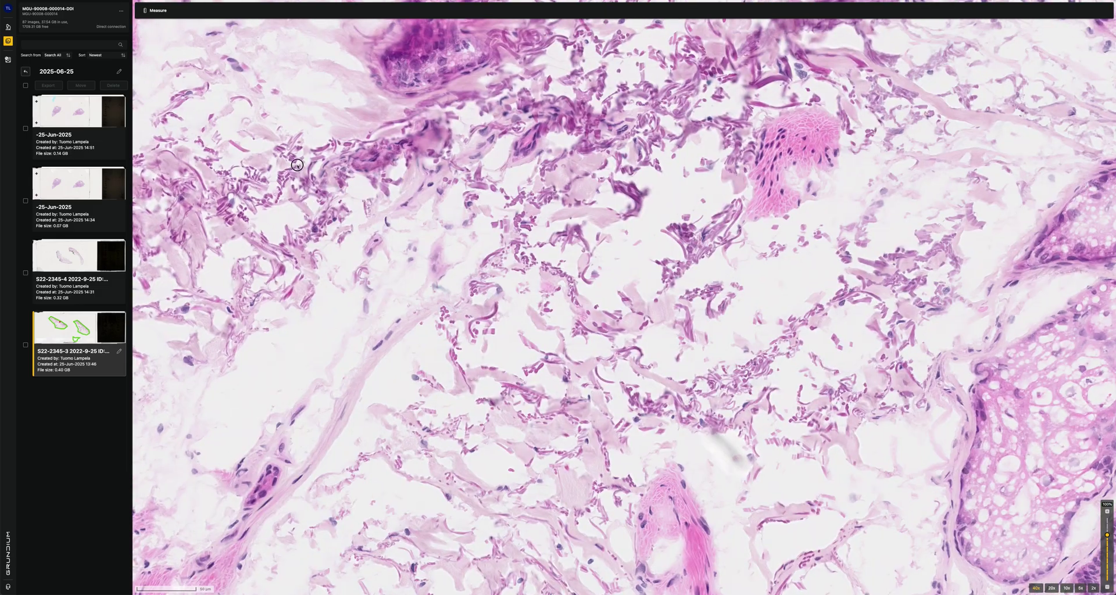
pyautogui.scroll(-10, 298, 168)
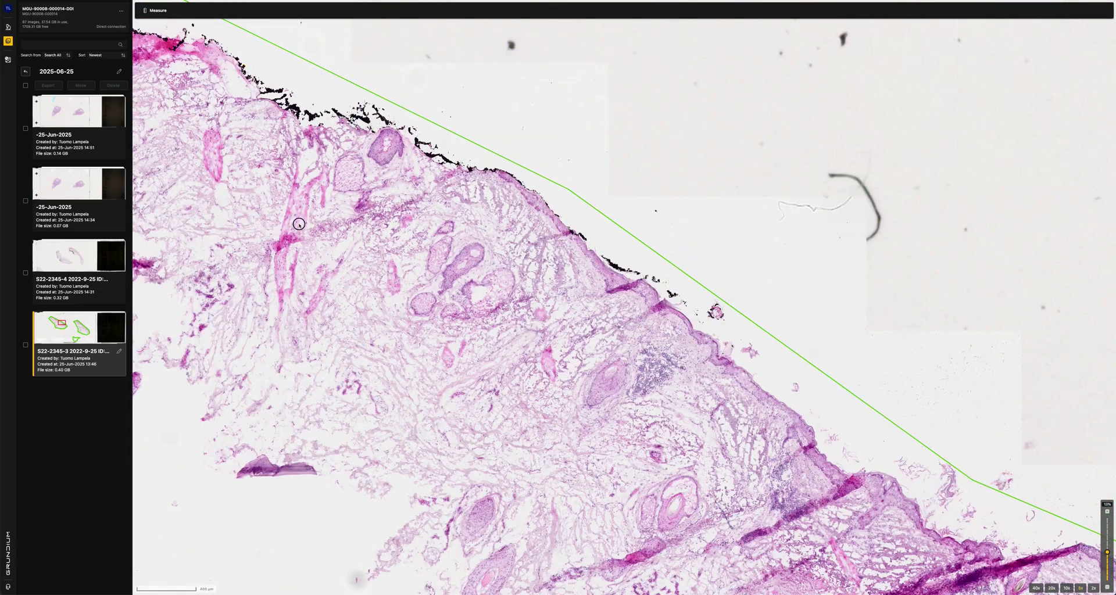
pyautogui.scroll(-5, 299, 223)
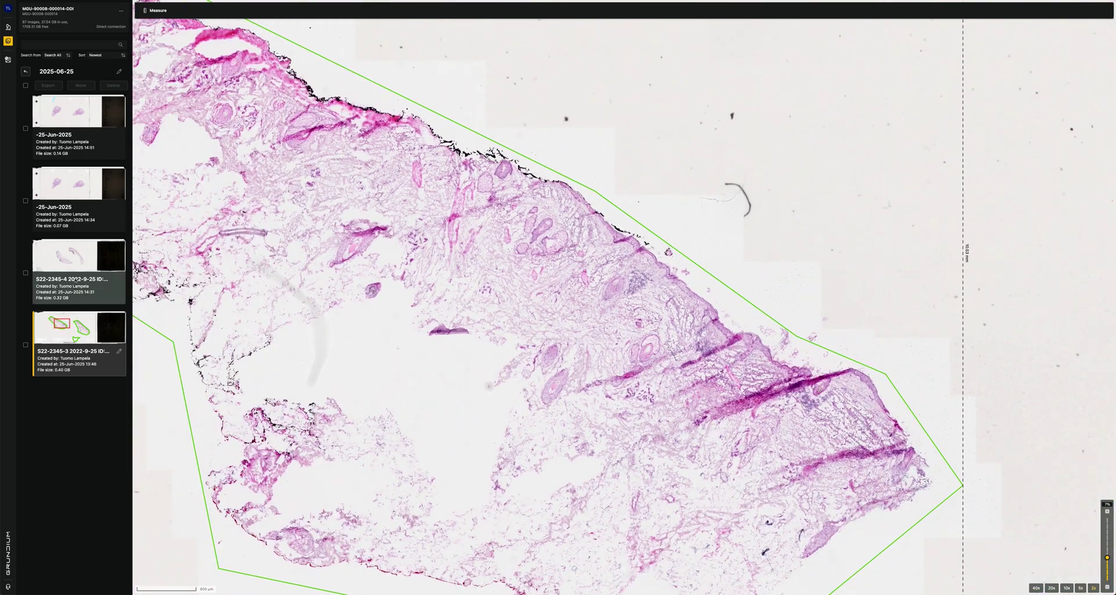
pyautogui.click(121, 248)
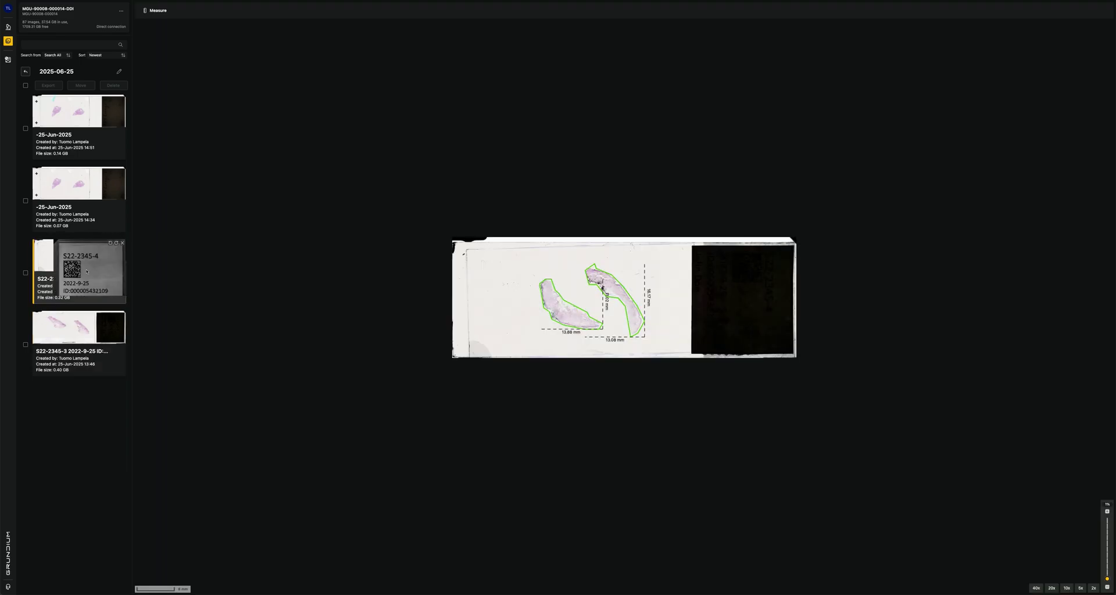